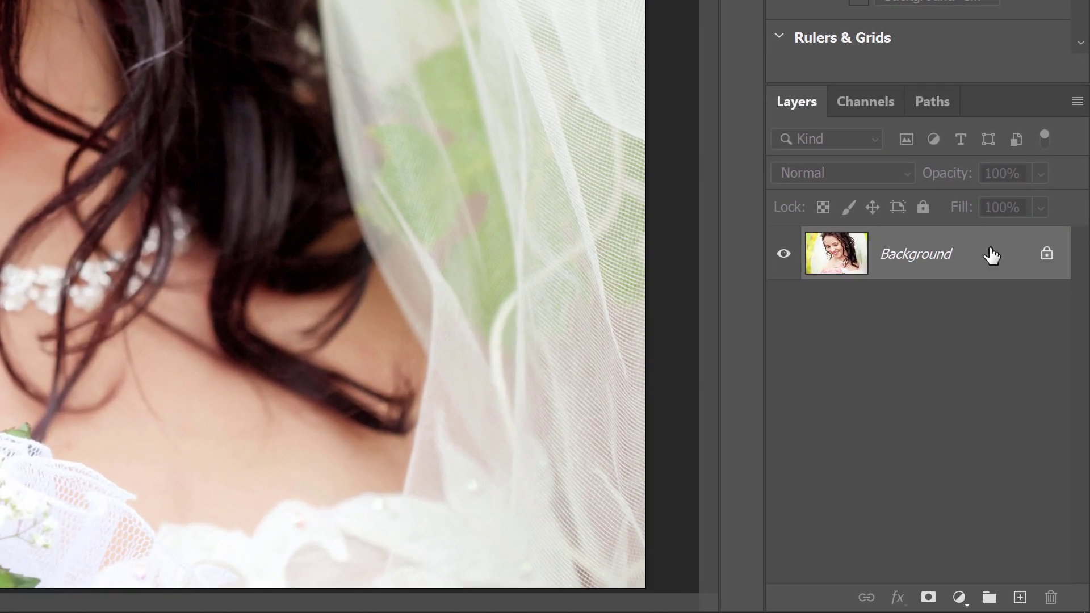
- Open the Create New Fill or Adjustment Layer menu in the Layers panel
left_click(1046, 256)
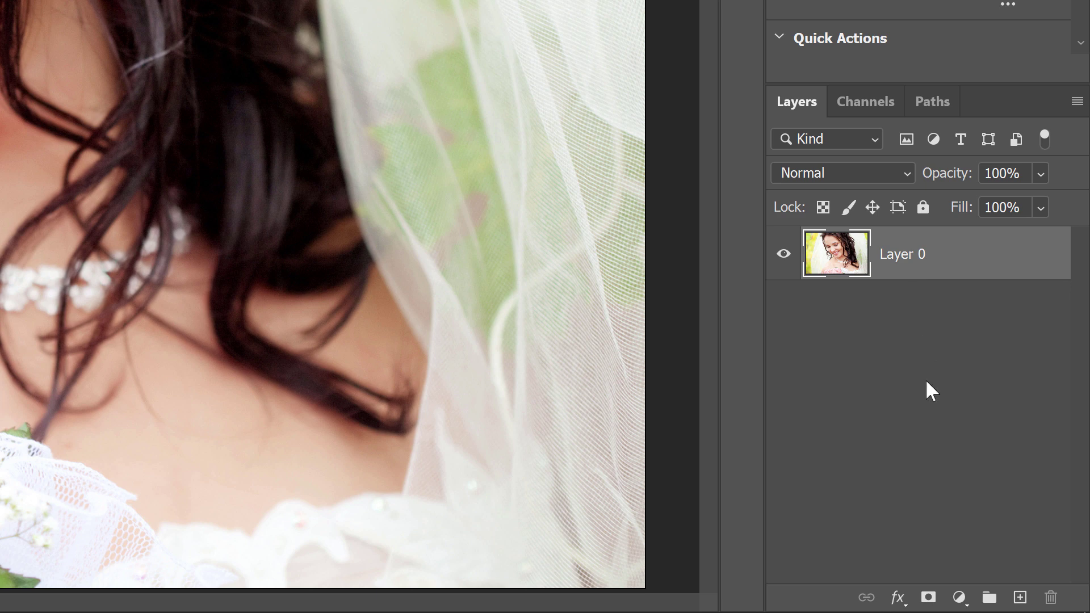
- Add a white (#ffffff) Solid Color fill layer, Color Fill 1, above Layer 0
left_click(960, 599)
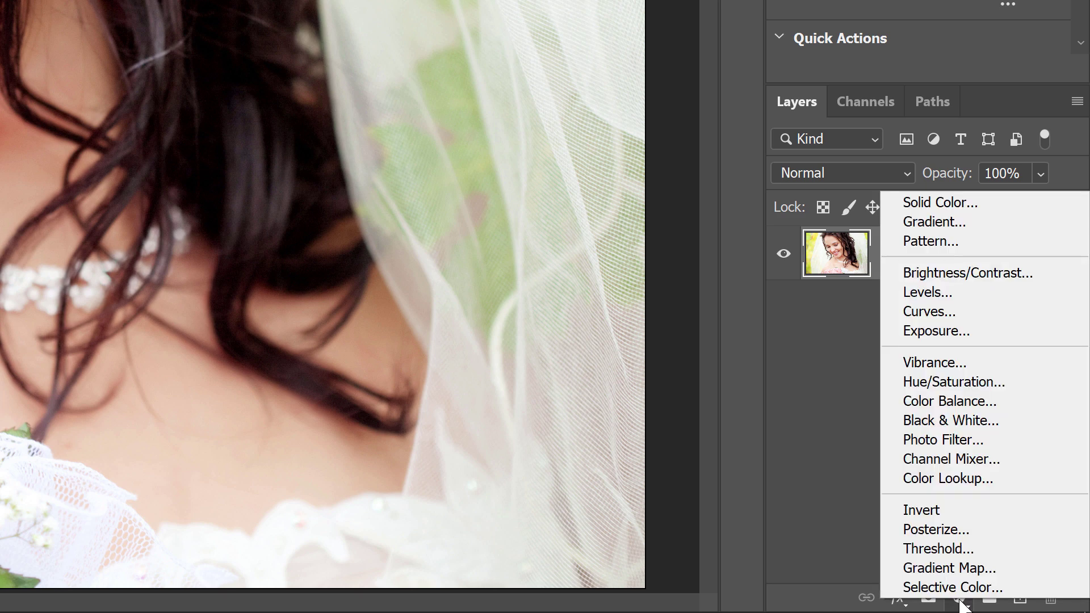
left_click(1000, 205)
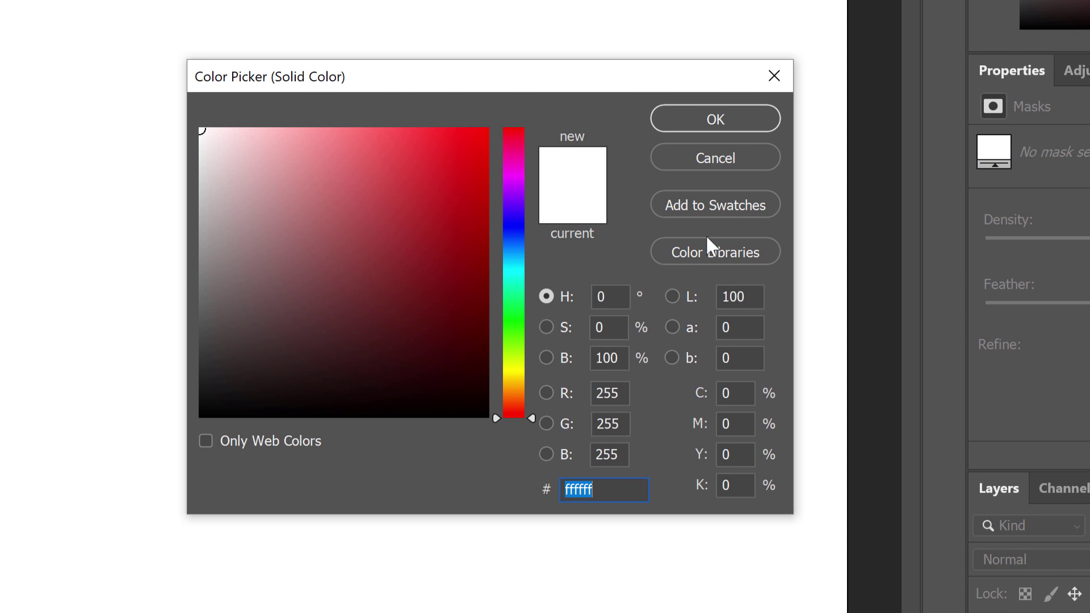
left_click(742, 119)
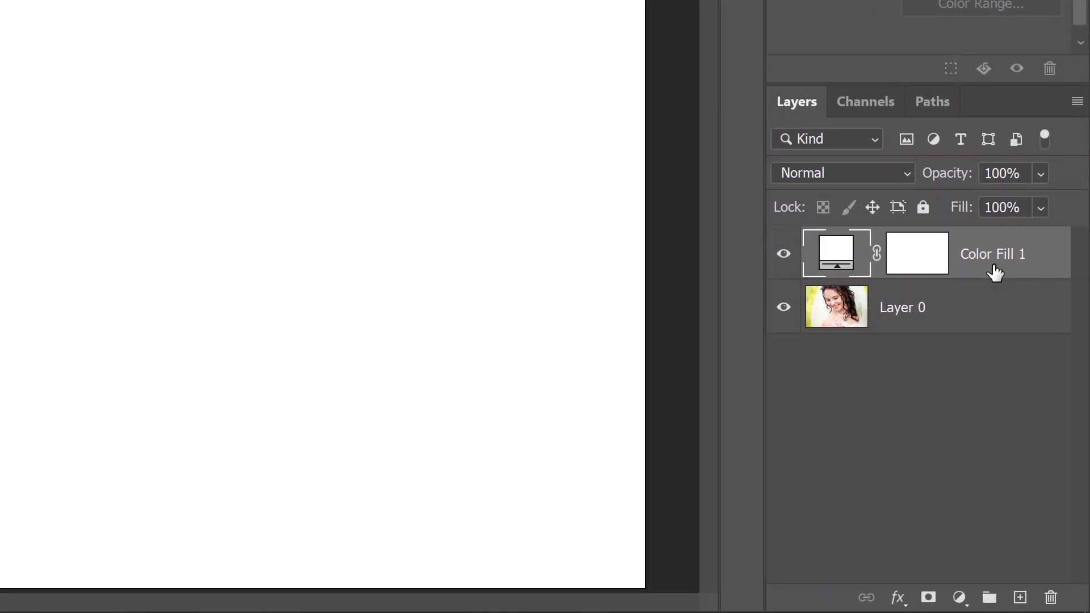
- Move the Color Fill 1 layer beneath Layer 0 in the Layers panel
left_click_drag(995, 271, 1000, 338)
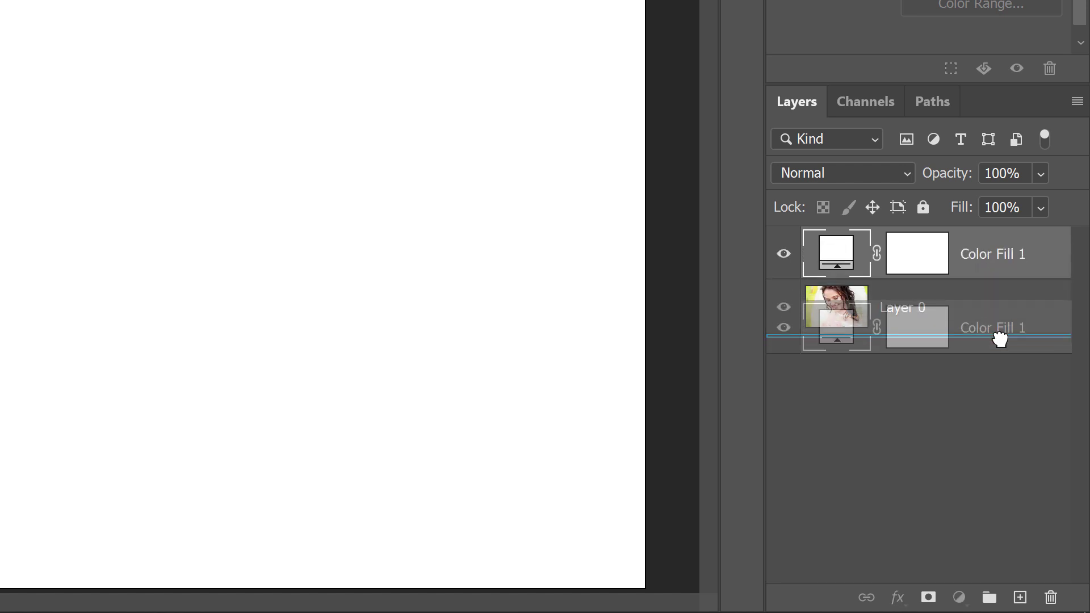
left_click_drag(1000, 338, 998, 338)
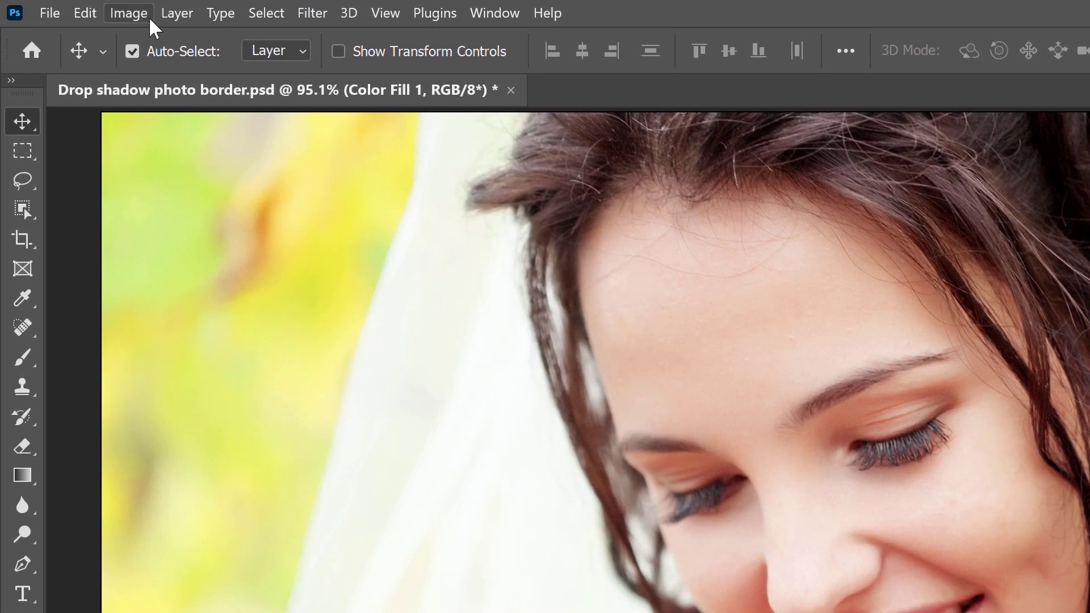
- Use Canvas Size to add a relative 1.5 inches to width and height
left_click(128, 13)
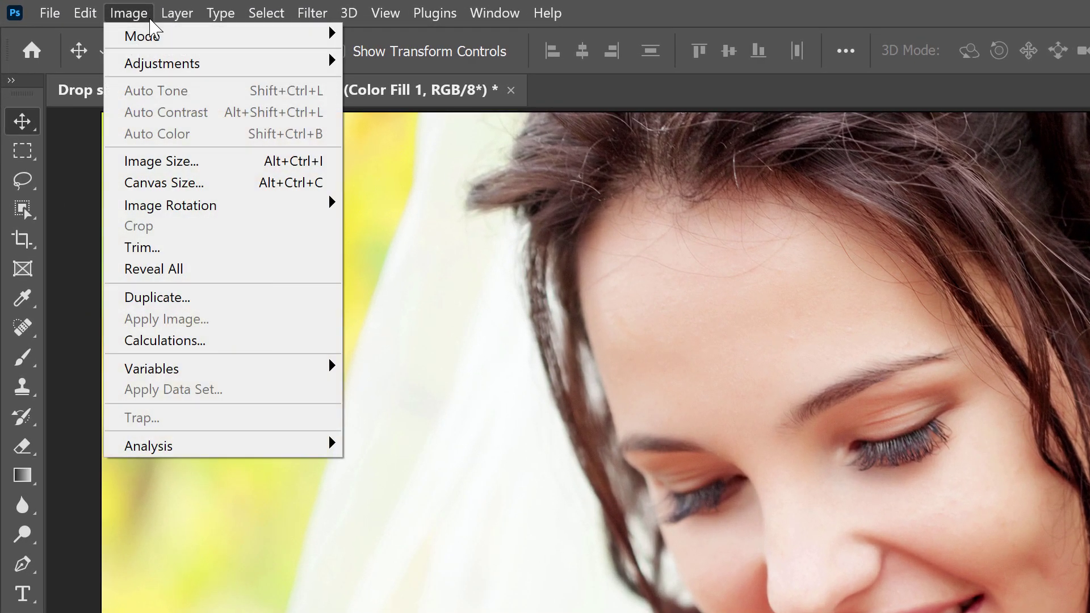
left_click(213, 189)
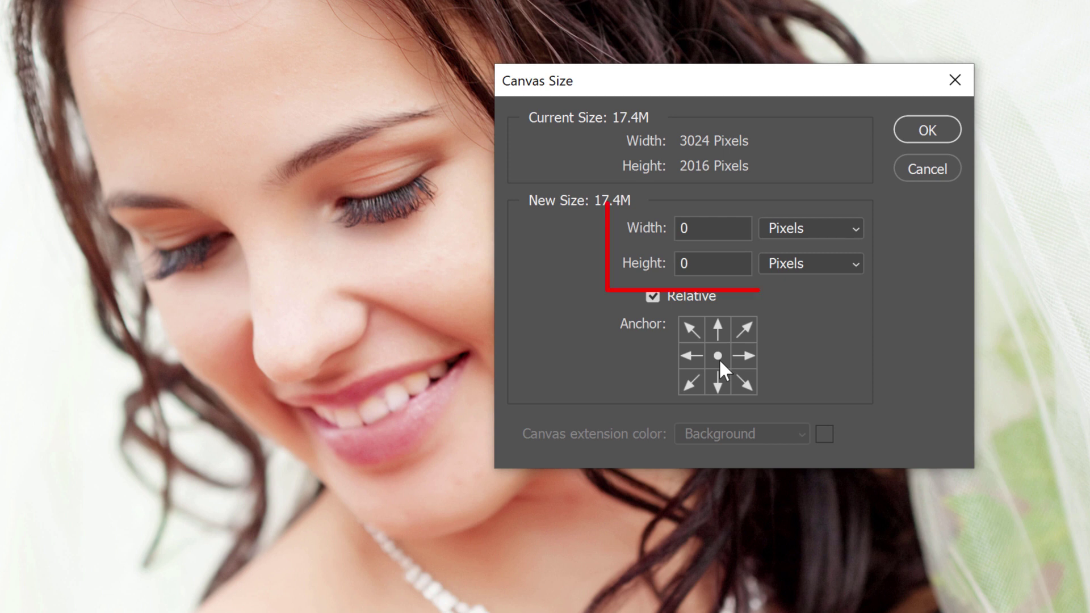
left_click(854, 228)
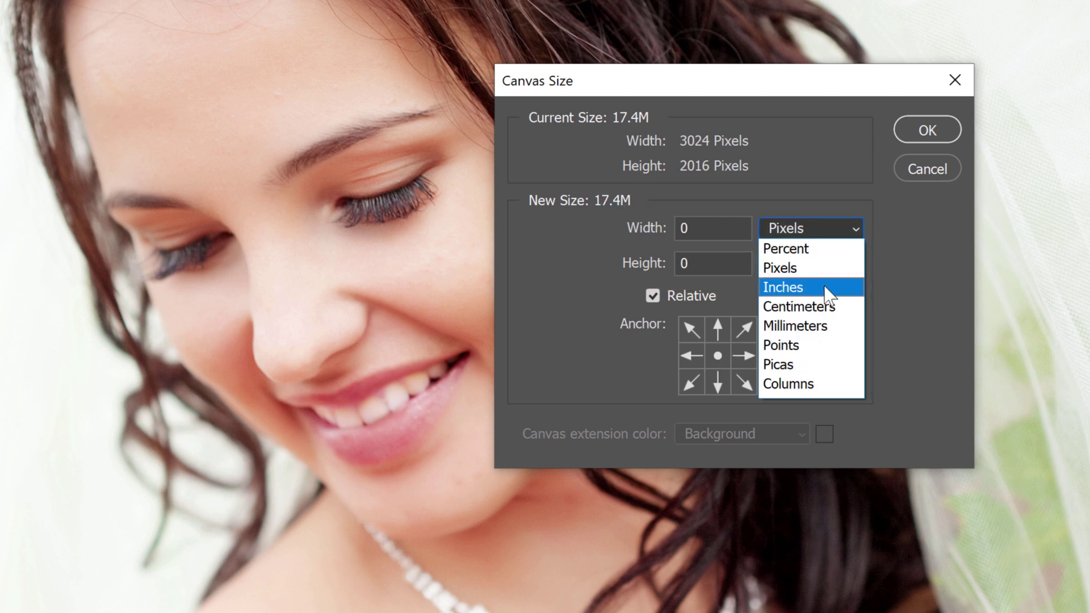
left_click(827, 289)
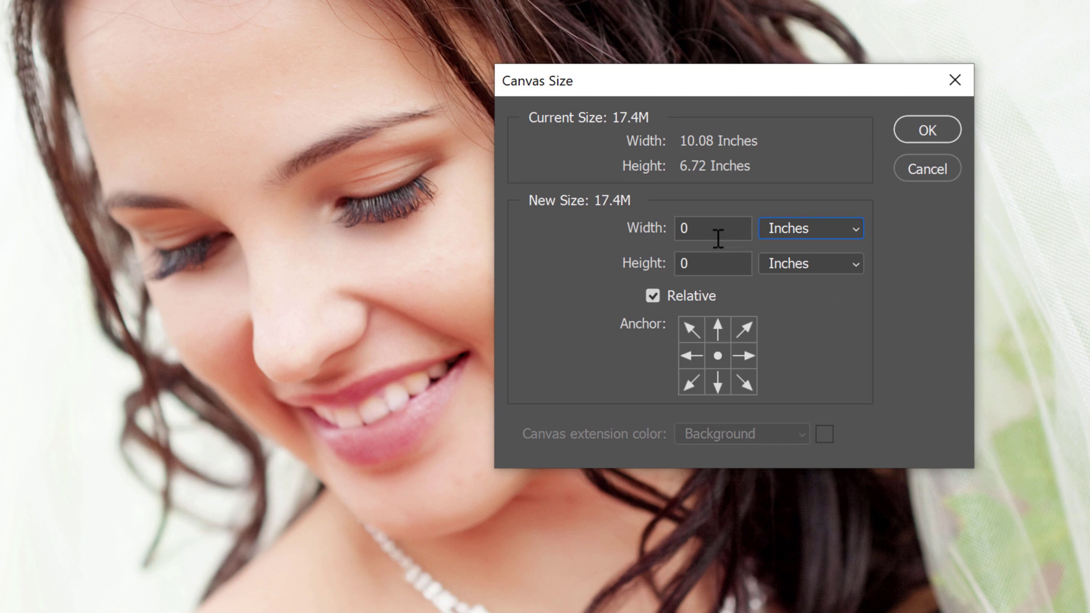
double_click(682, 230)
type("1.5")
double_click(683, 263)
type("1.5")
left_click(927, 130)
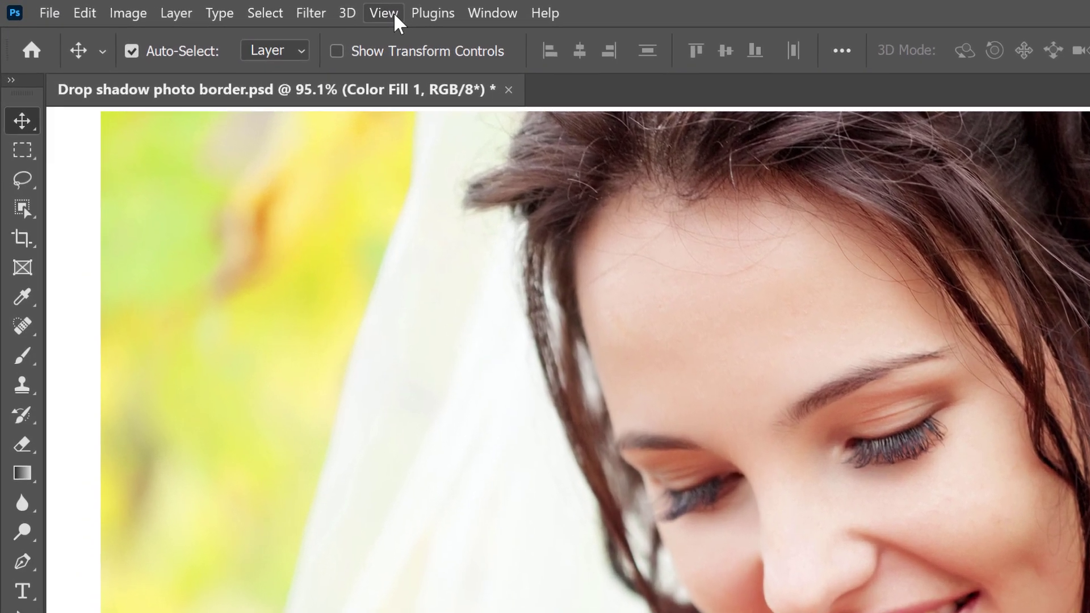
left_click(194, 7)
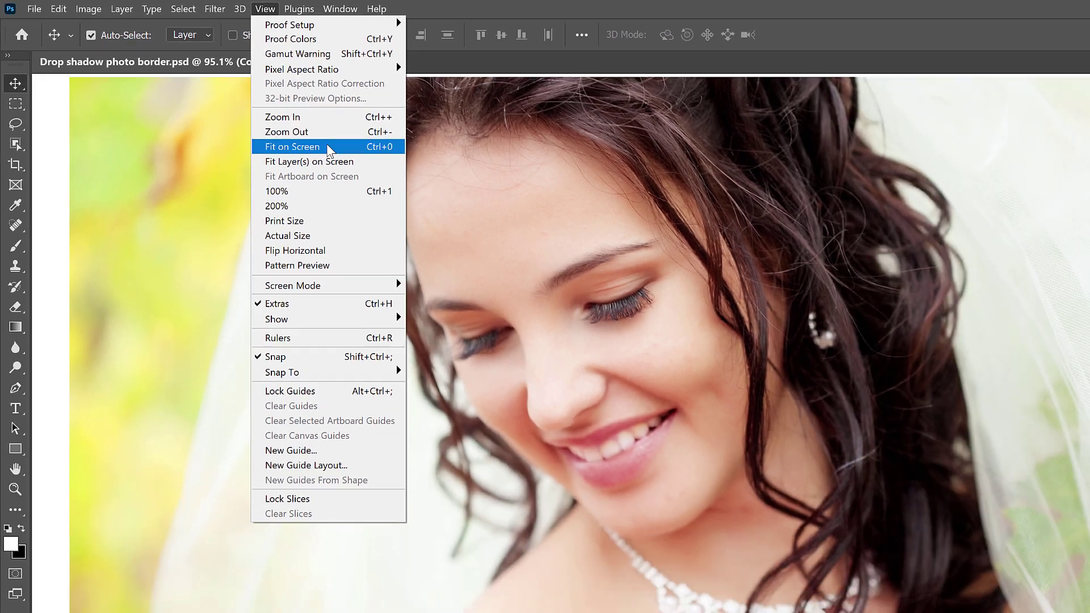
left_click(327, 148)
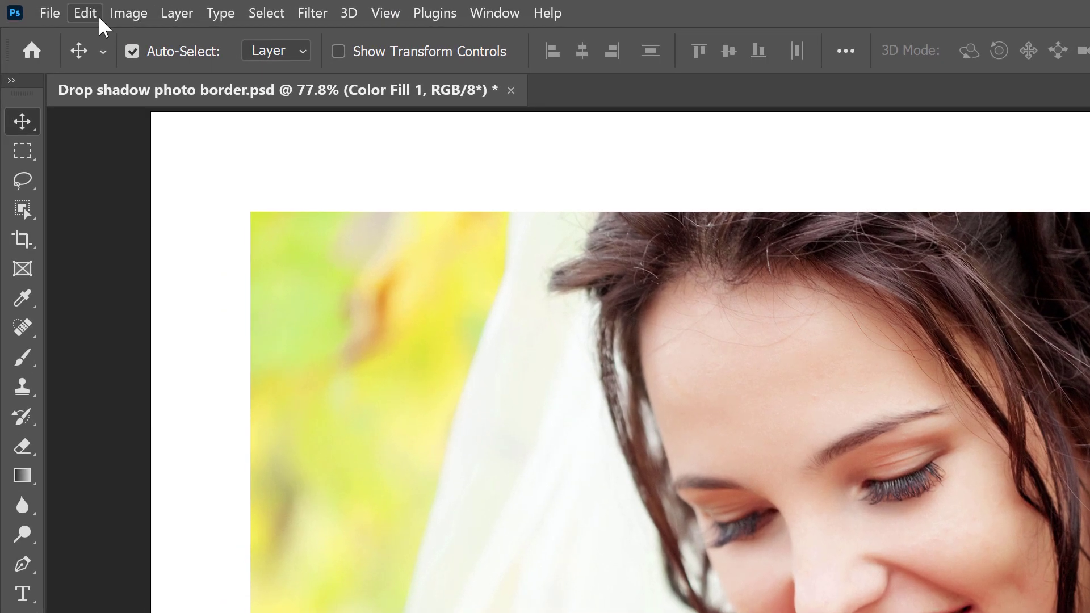
left_click(100, 21)
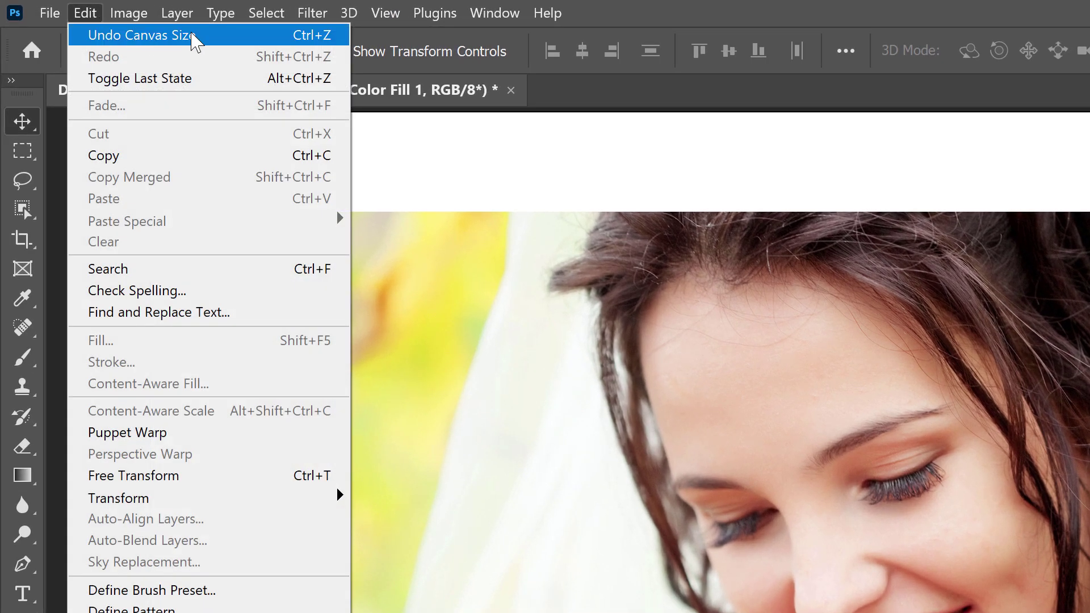
left_click(378, 34)
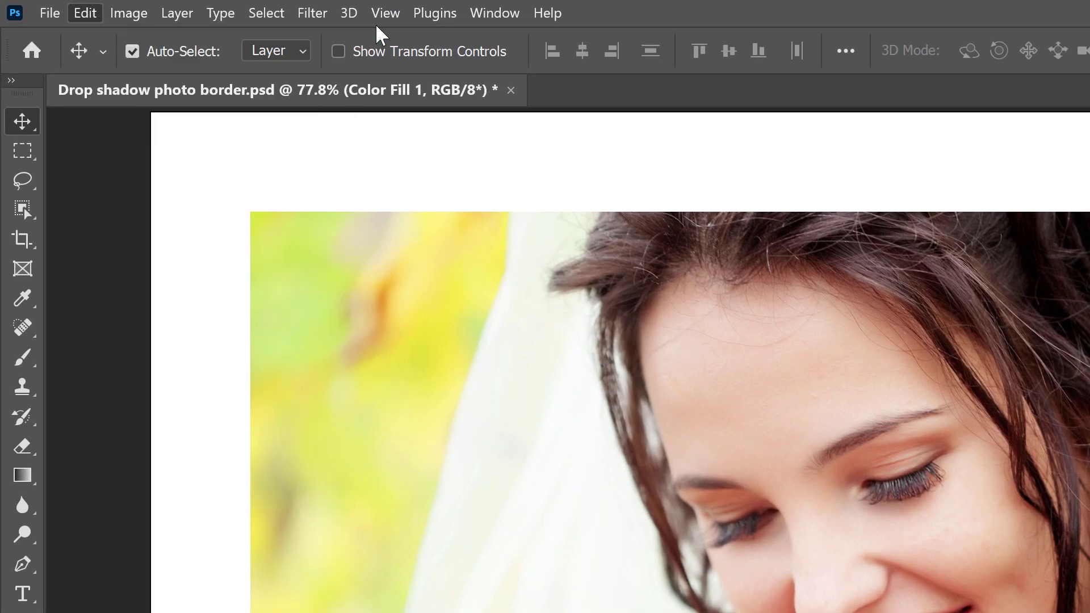
left_click(148, 22)
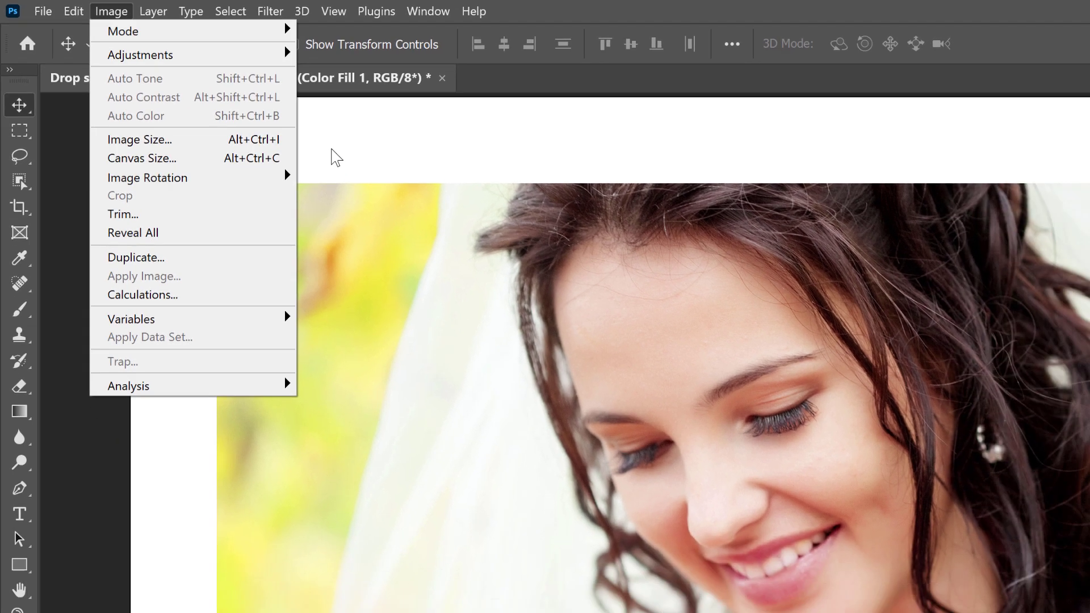
- Dismiss the Image menu and select Layer 0 in the Layers panel
left_click(192, 91)
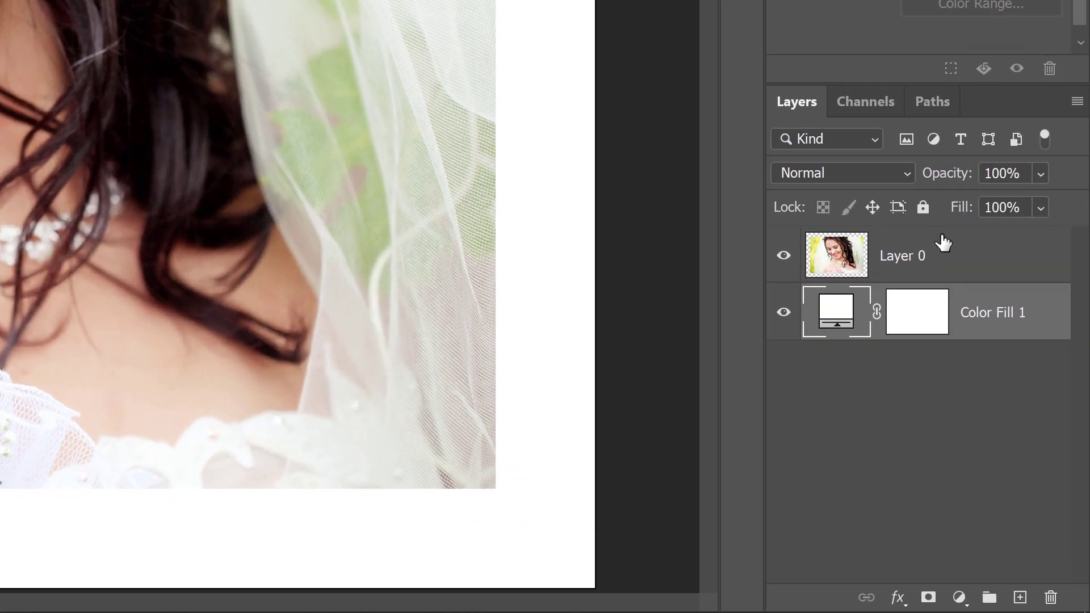
left_click(970, 255)
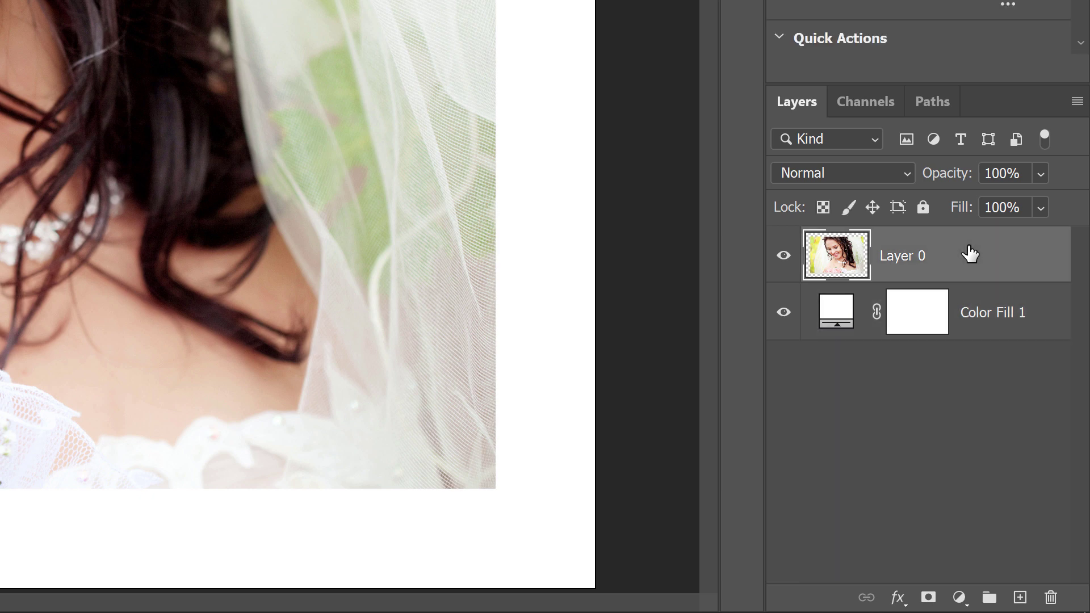
- Add a Drop Shadow effect to Layer 0 from the fx menu
left_click(899, 600)
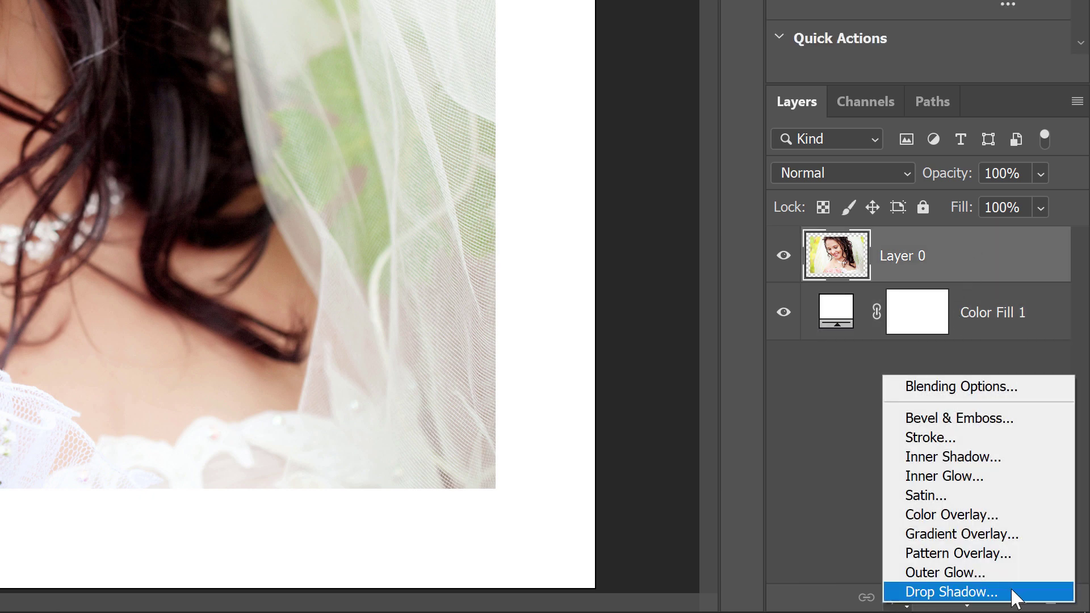
left_click(950, 592)
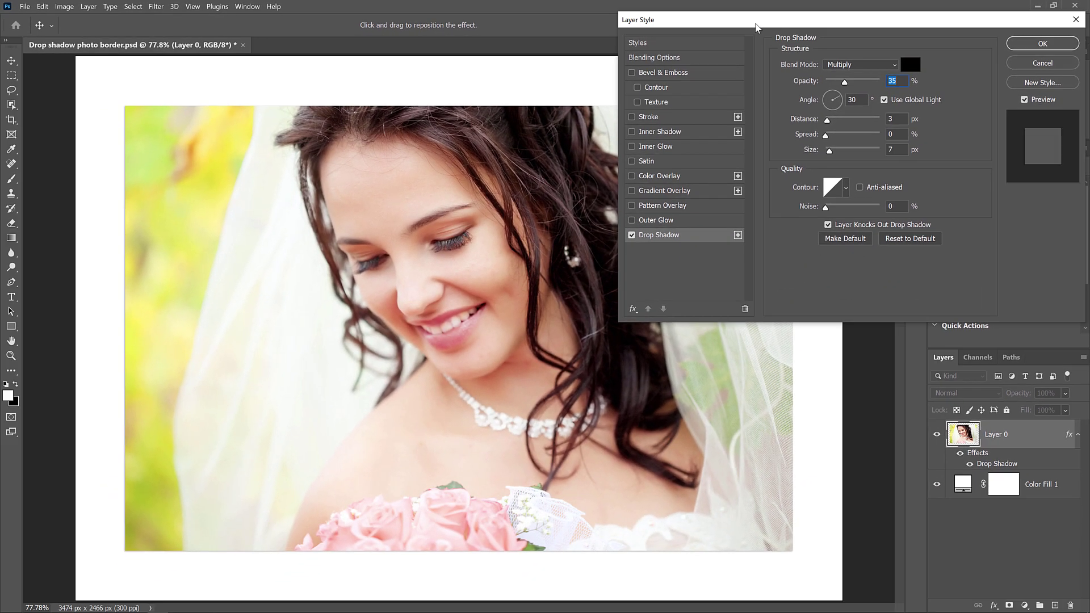
- Set the drop shadow angle to 135° and distance to 80 px
left_click_drag(755, 27, 903, 29)
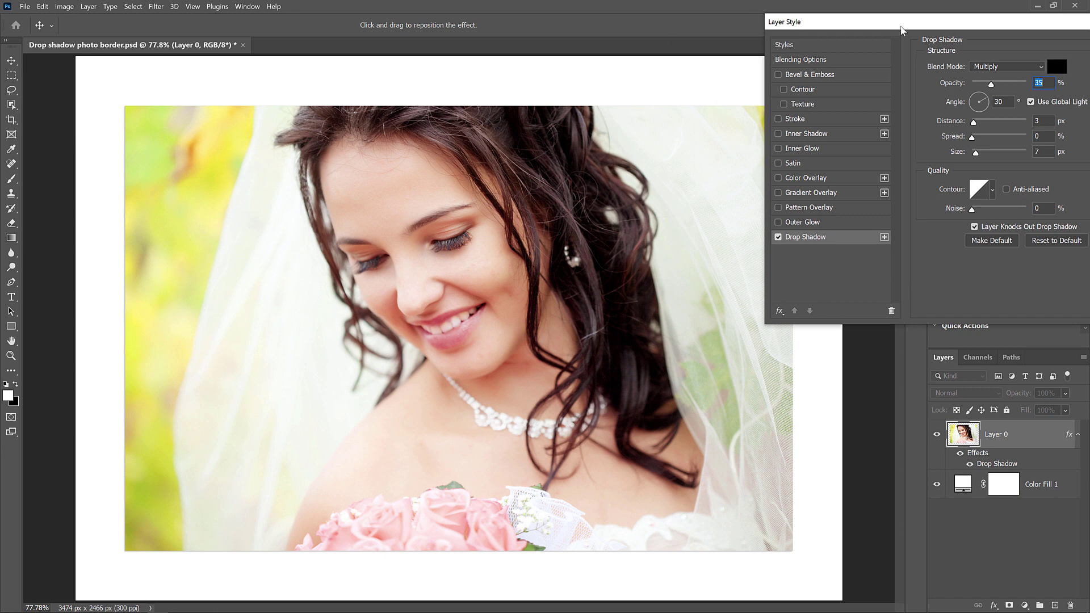
mouse_move(482, 265)
left_mouse_down()
mouse_move(525, 268)
mouse_move(482, 244)
mouse_move(505, 243)
mouse_move(501, 276)
left_mouse_up()
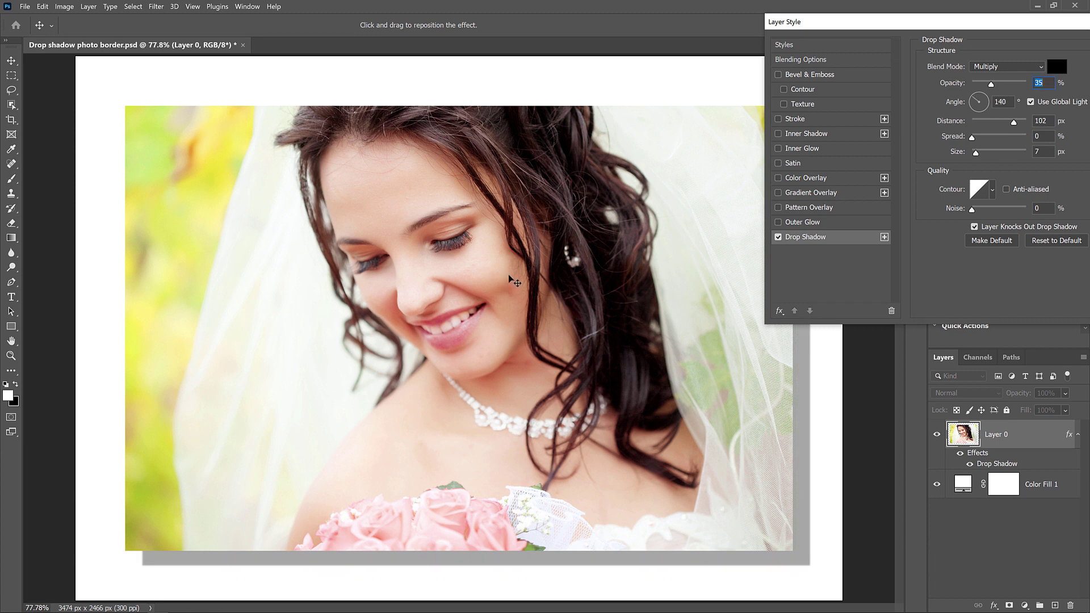
double_click(1009, 101)
type("135")
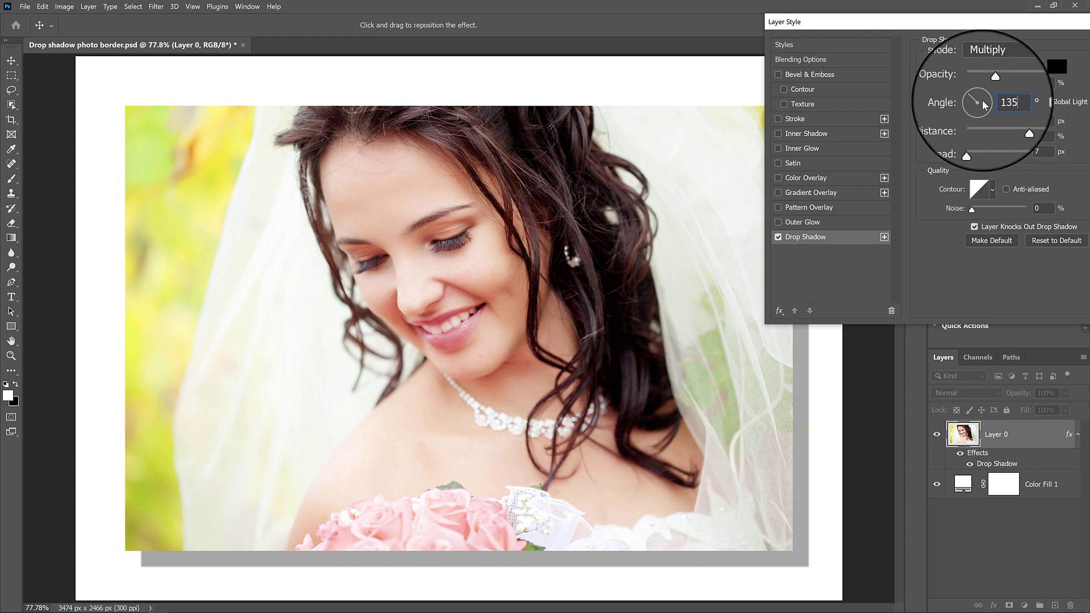
key("Tab")
type("80")
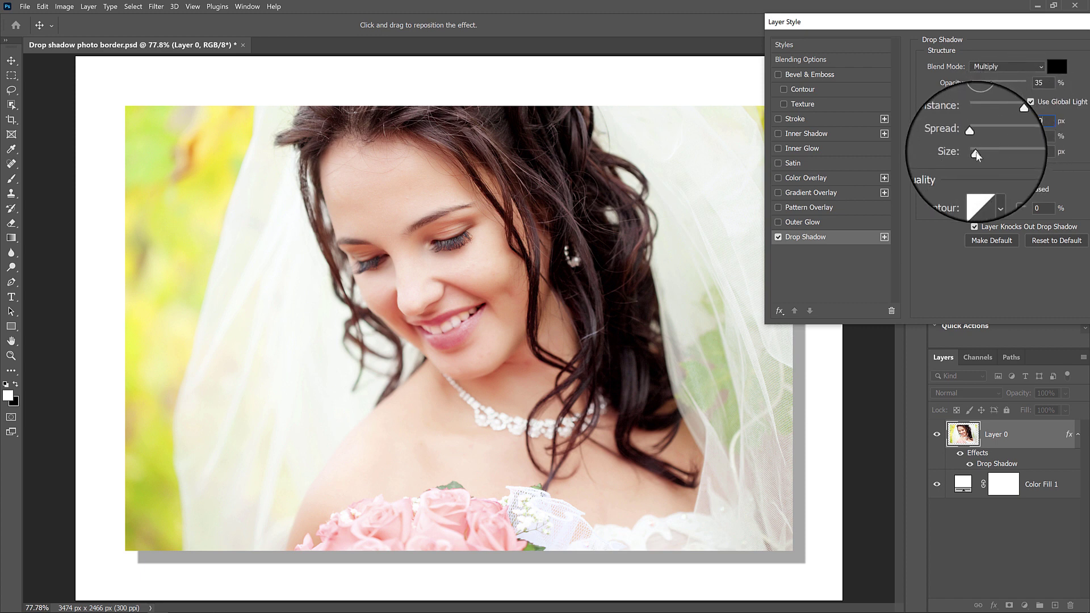
- Set the drop shadow size to 60 px and opacity to about 30%
mouse_move(976, 153)
left_mouse_down()
mouse_move(1004, 156)
mouse_move(978, 156)
left_mouse_up()
type("60")
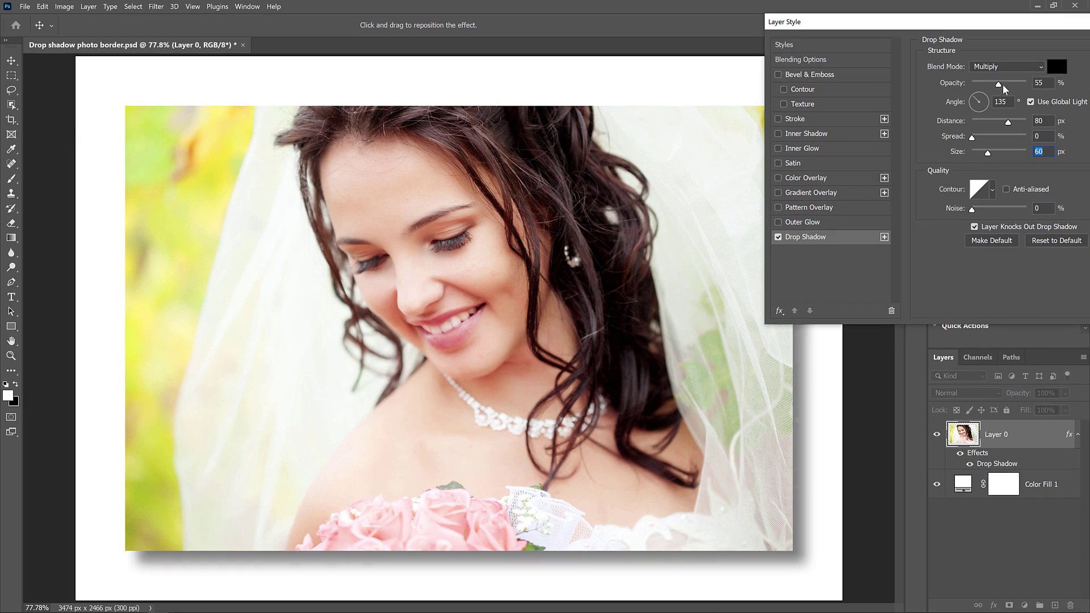
left_click_drag(943, 127, 979, 125)
mouse_move(1020, 86)
left_mouse_down()
mouse_move(1029, 86)
mouse_move(980, 86)
mouse_move(988, 86)
left_mouse_up()
left_click_drag(1022, 26, 820, 57)
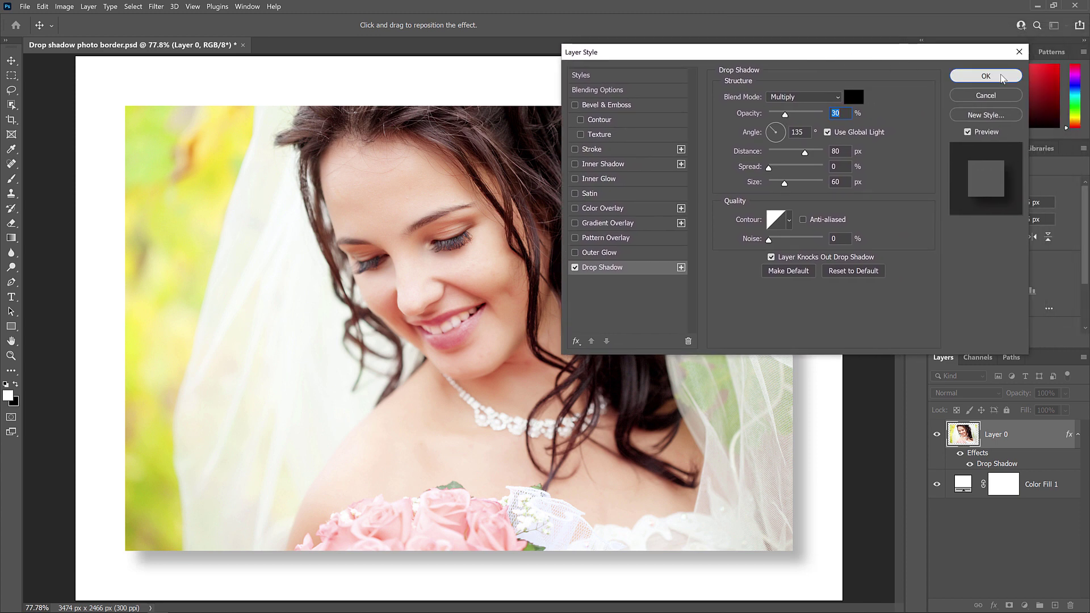
- Accept the soft drop shadow settings in the Layer Style dialog
left_click(1001, 77)
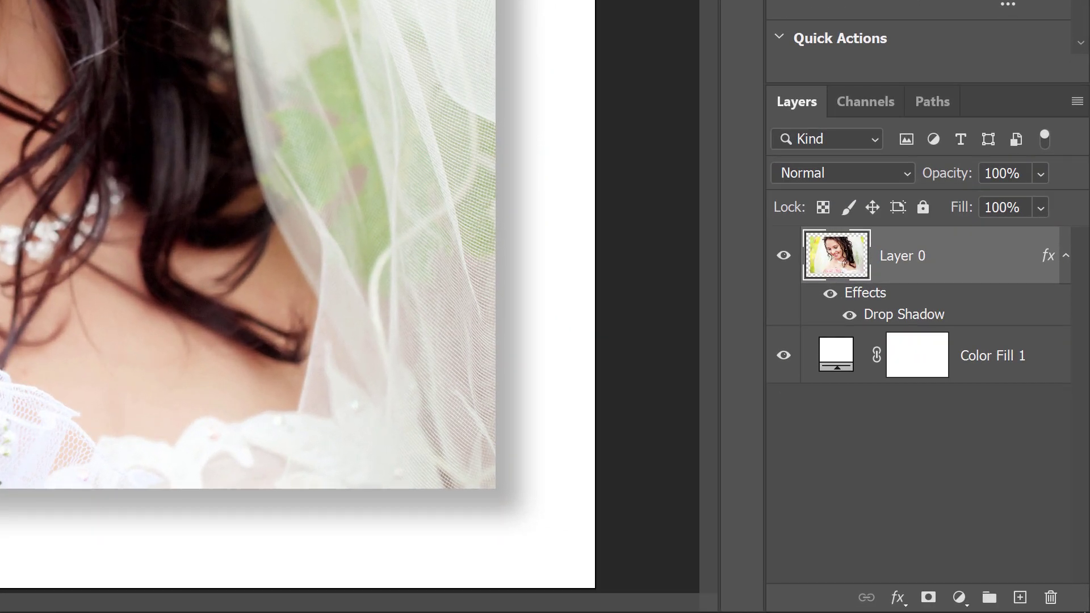
- Recolour the Color Fill 1 border to a peach sampled from the bride's skin
double_click(838, 353)
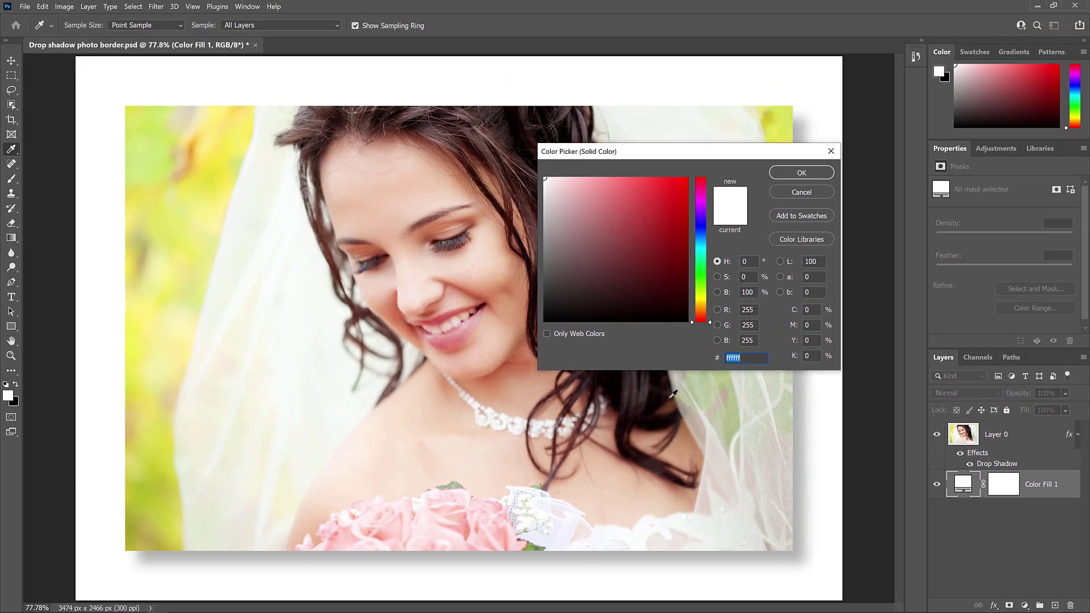
left_click(266, 274)
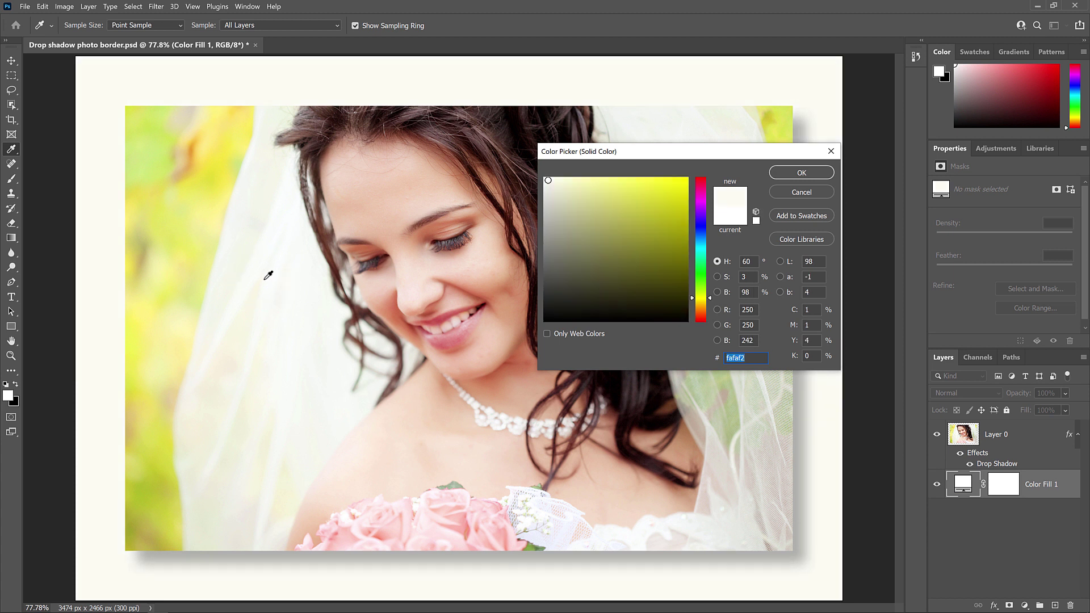
left_click(220, 226)
left_click(442, 502)
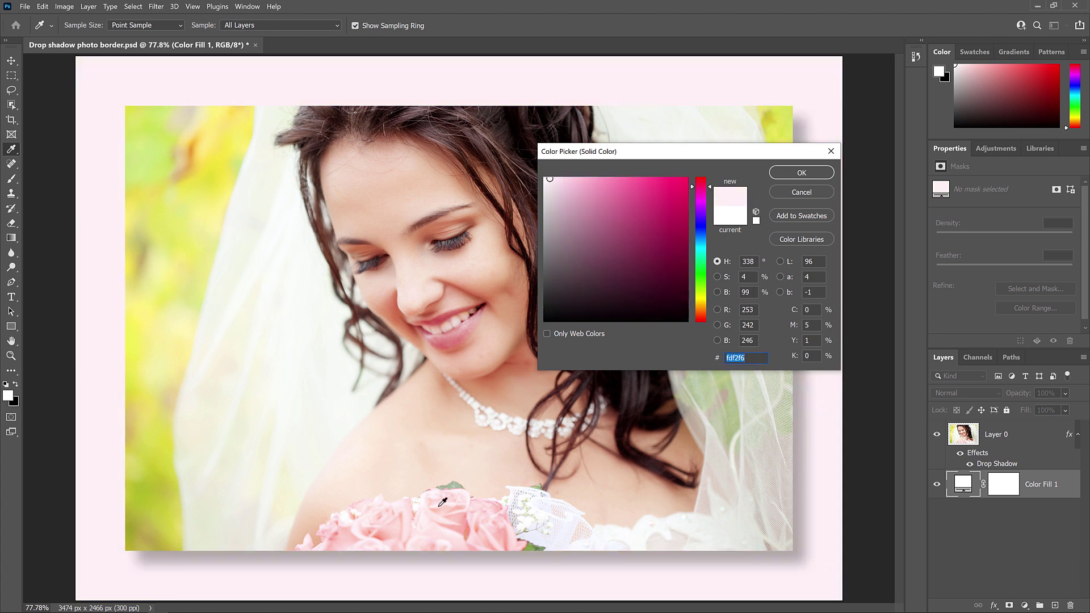
left_click(441, 497)
left_click(384, 468)
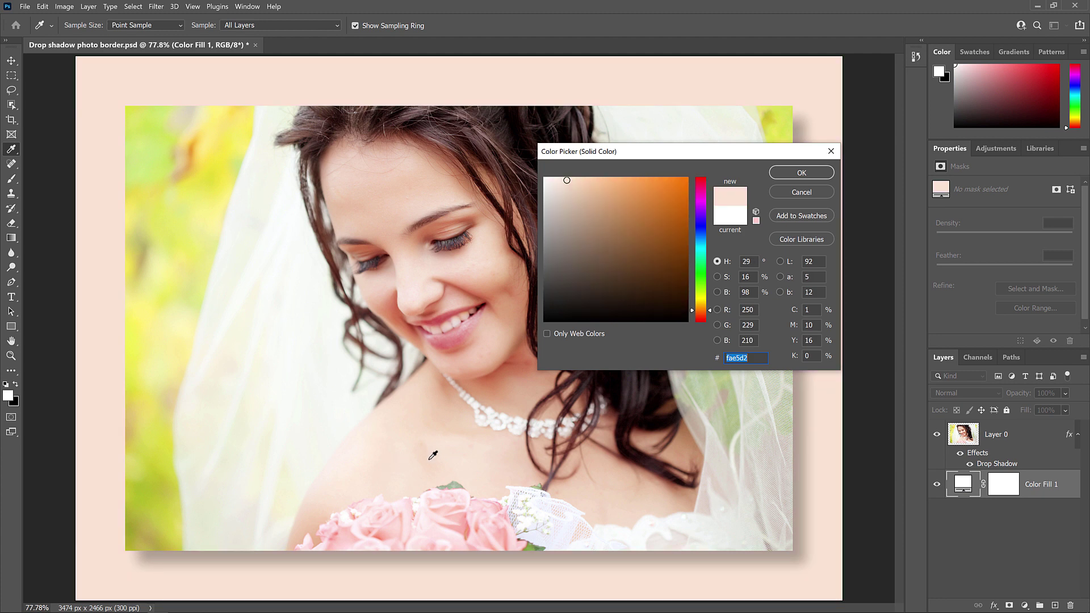
left_click(816, 171)
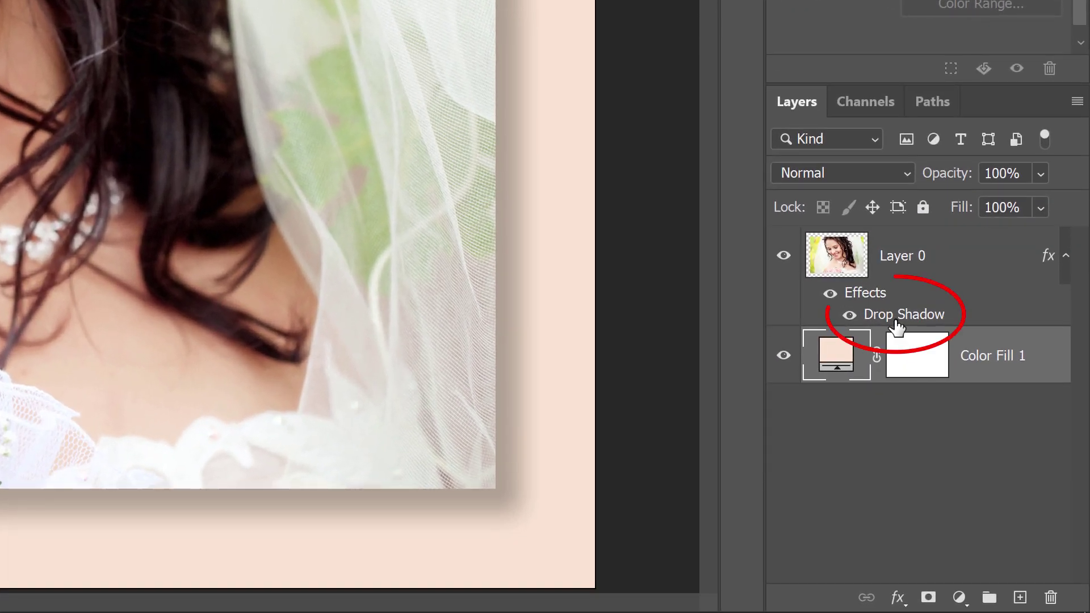
- Reopen Layer 0's Drop Shadow settings and bring up the shadow colour picker
double_click(895, 315)
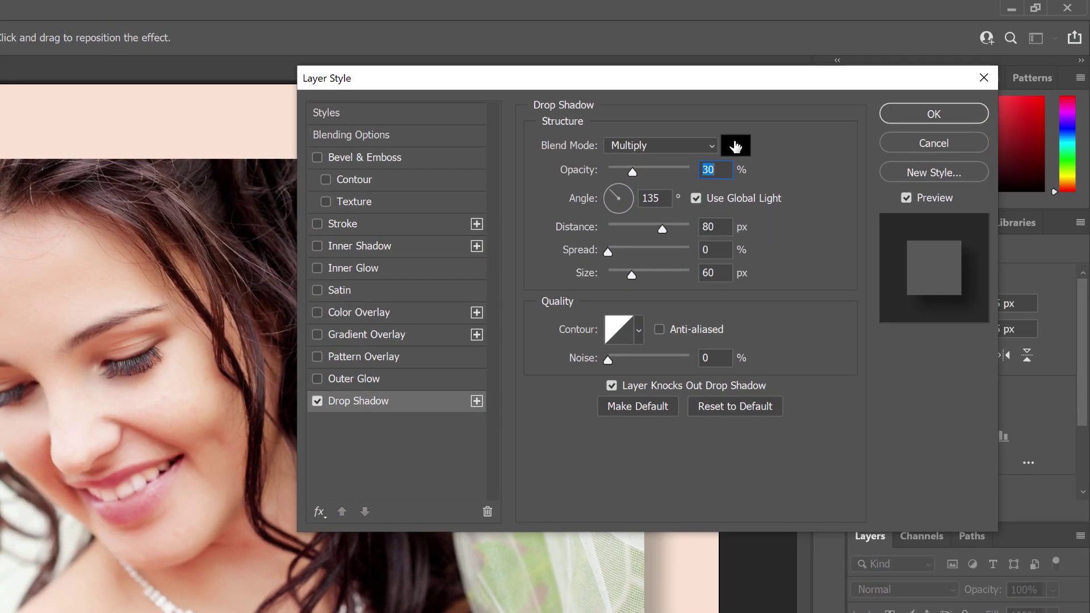
left_click(735, 146)
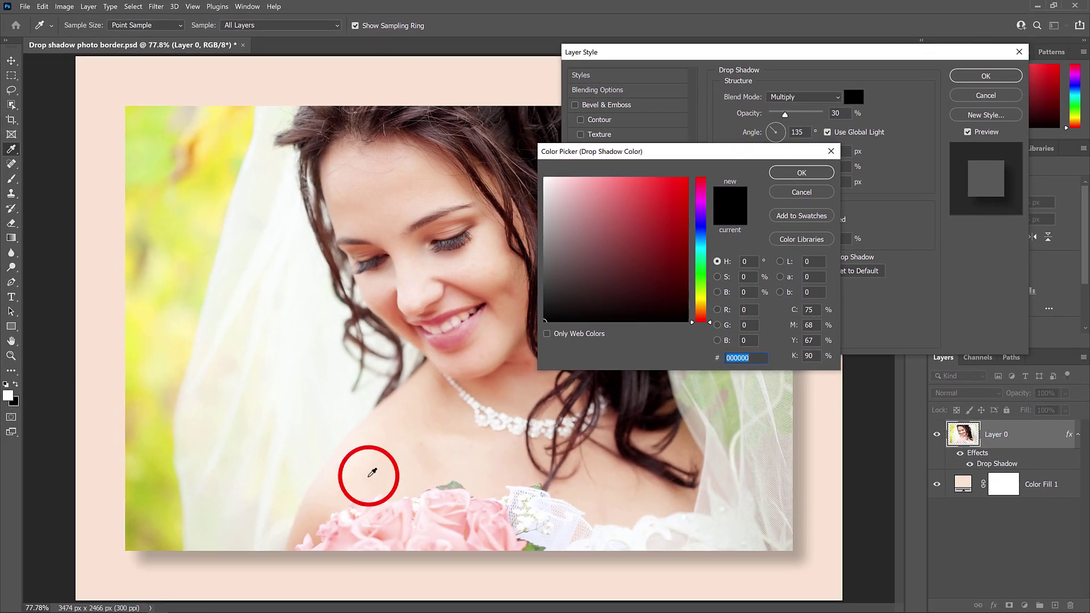
- Sample the bride's skin tone and set the shadow colour to Saturation 100, Brightness 30
left_click(372, 473)
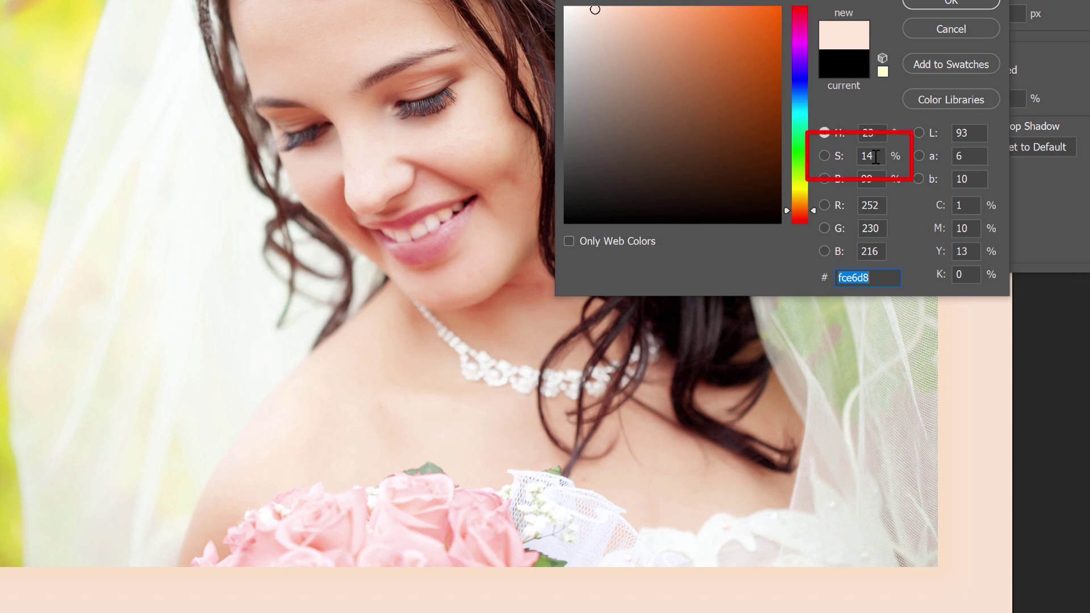
left_click(875, 156)
type("100")
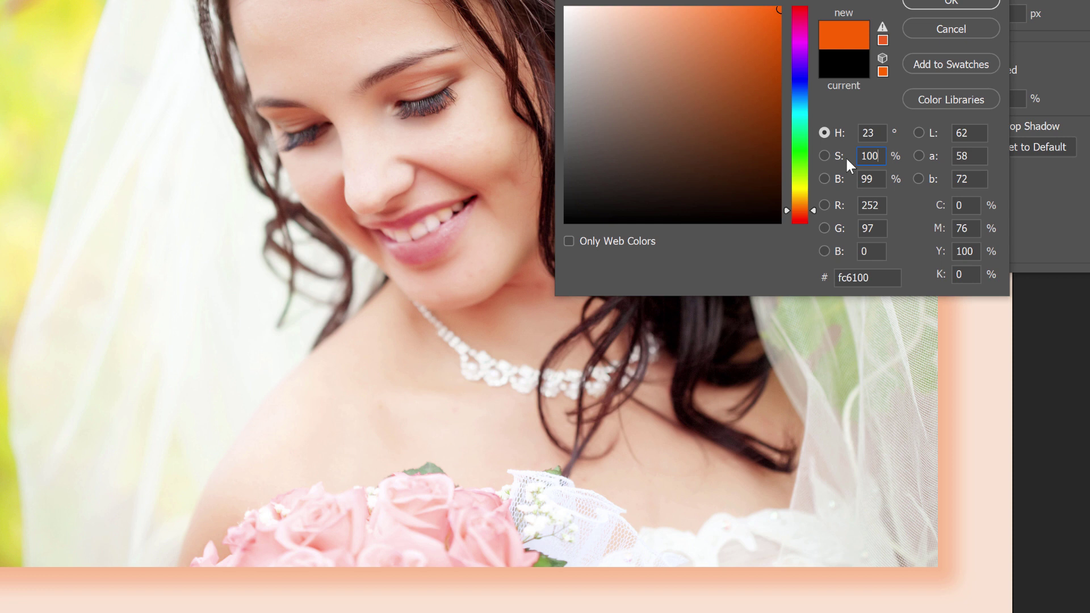
left_click(872, 178)
type("3")
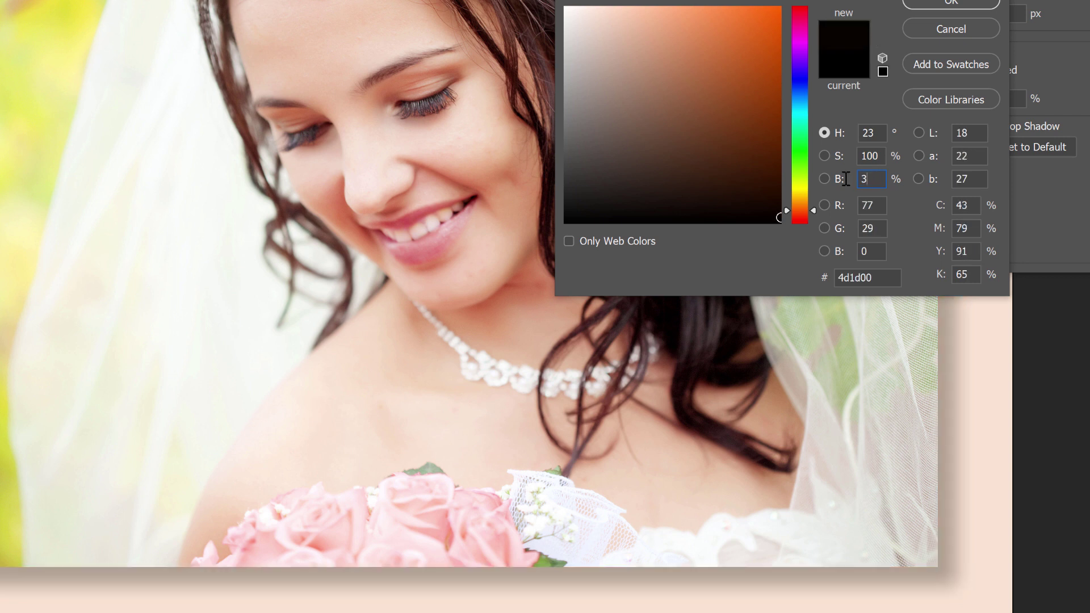
type("0")
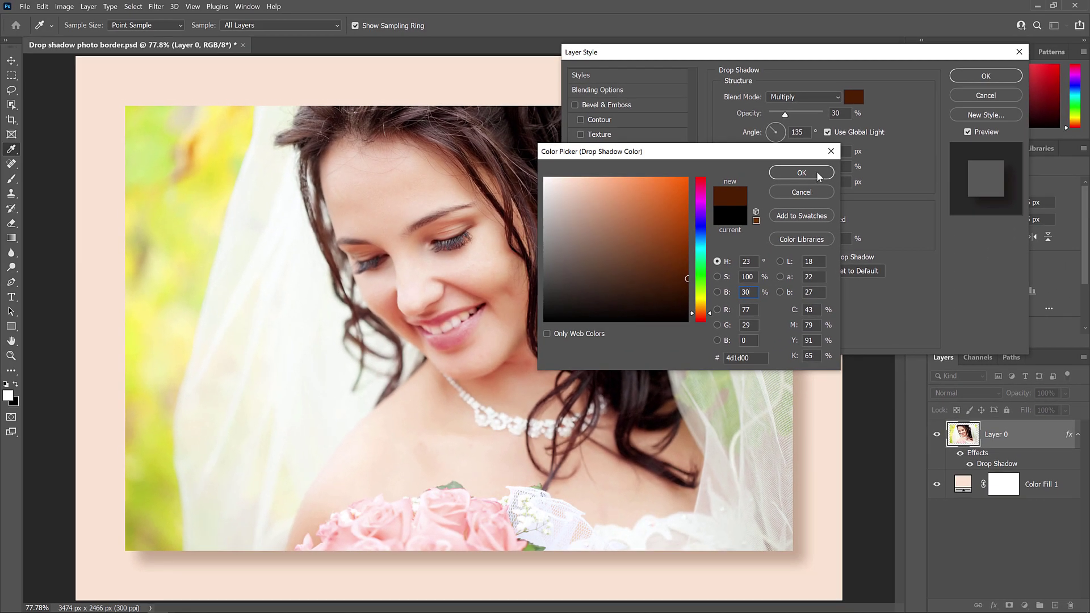
left_click(801, 173)
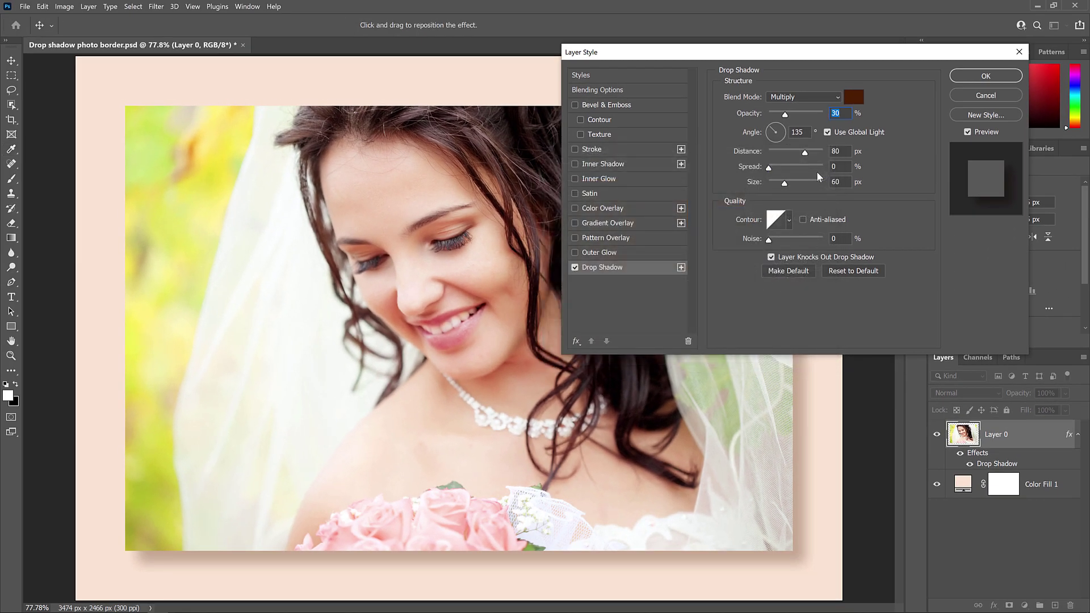
- Accept the dark brown drop shadow settings in the Layer Style dialog
left_click(1000, 73)
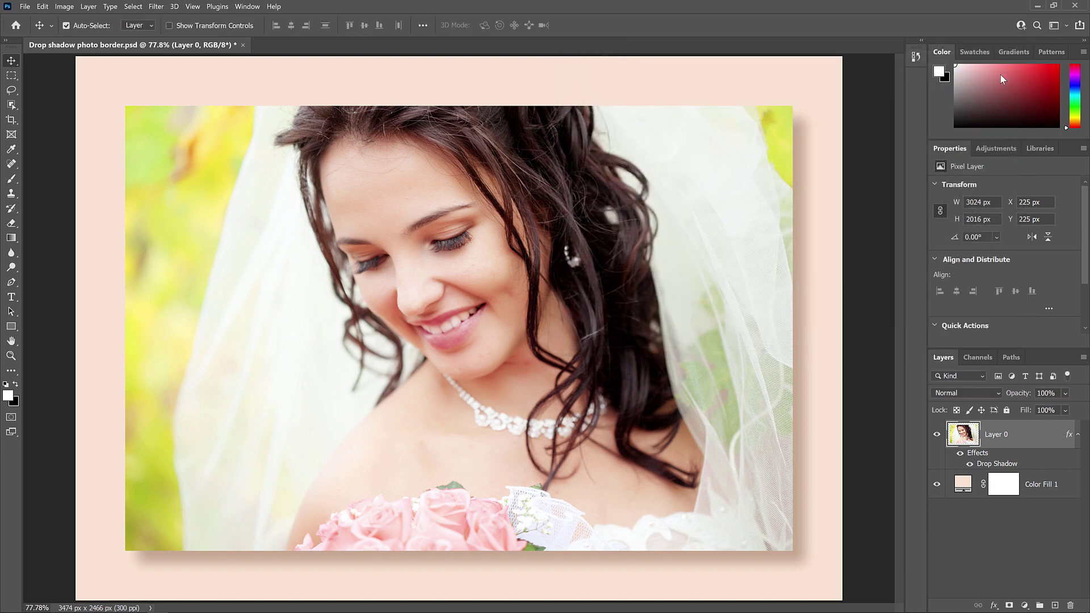